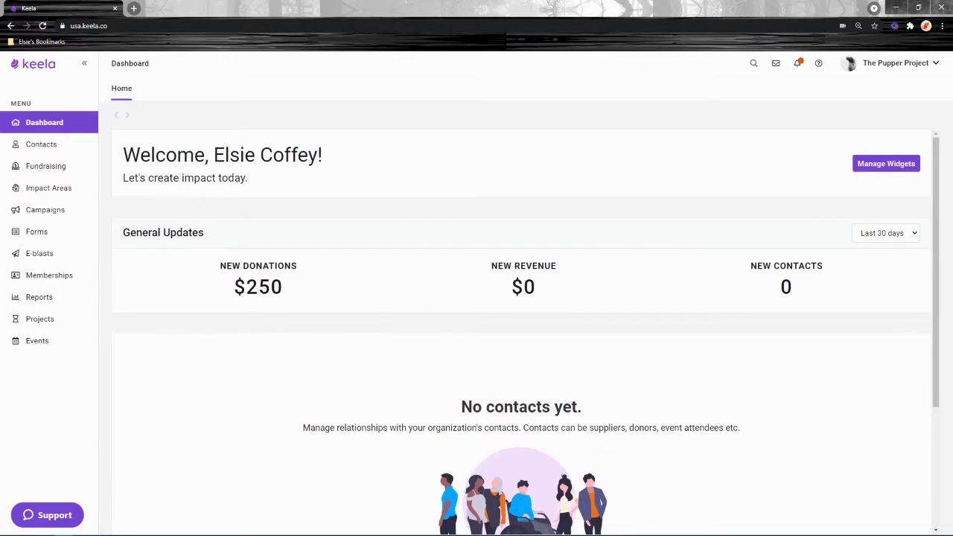
Step: Start a new contact in the contacts list and enter the contact's first and last name
click(41, 147)
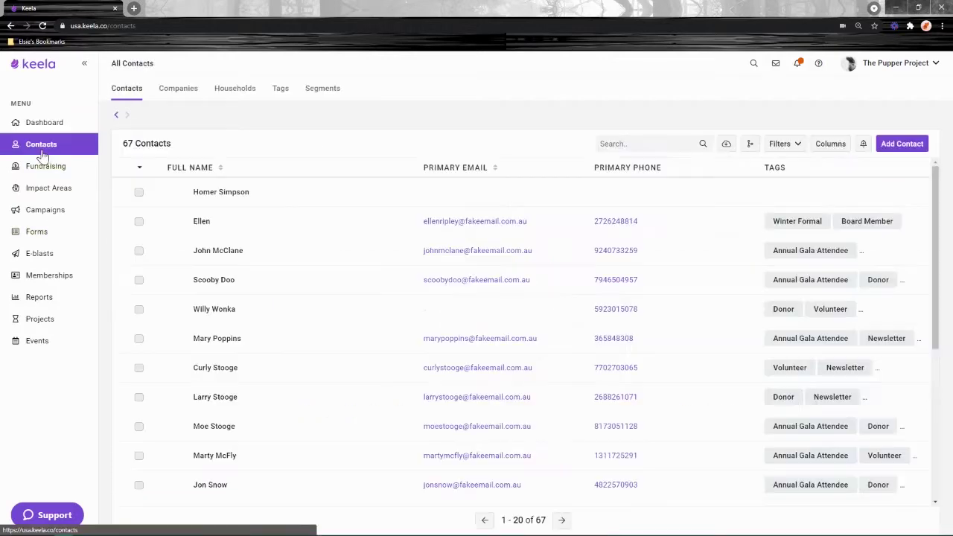
click(902, 145)
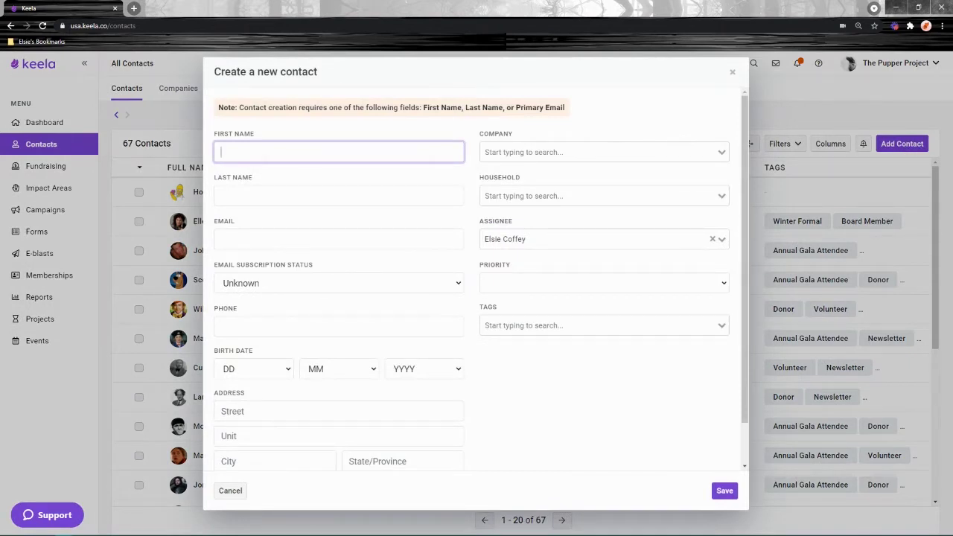
text(Daffy)
key(Tab)
text(Duck)
key(Tab)
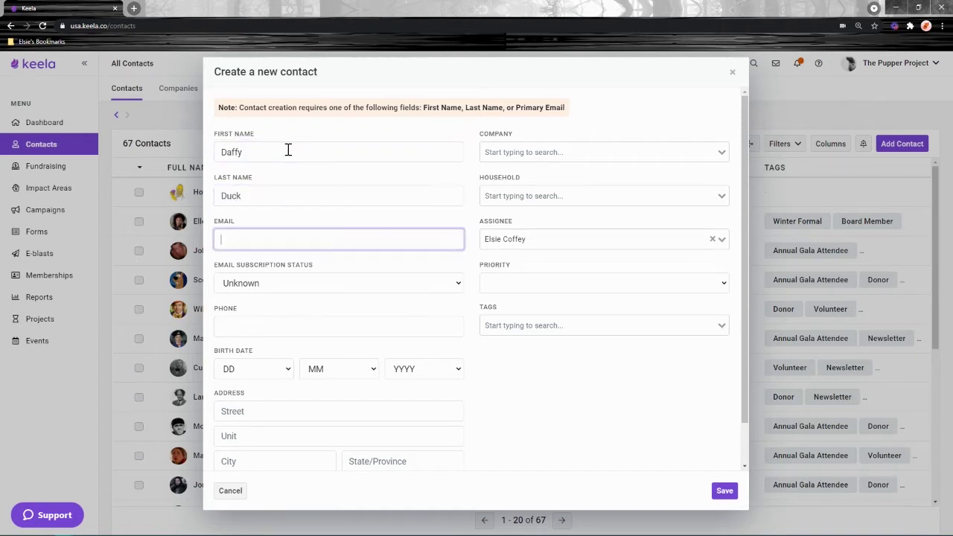
Step: Fill in the new contact's e-mail address and set the email subscription status to Opted In
text(Daffy@fakeme)
text(ail.com)
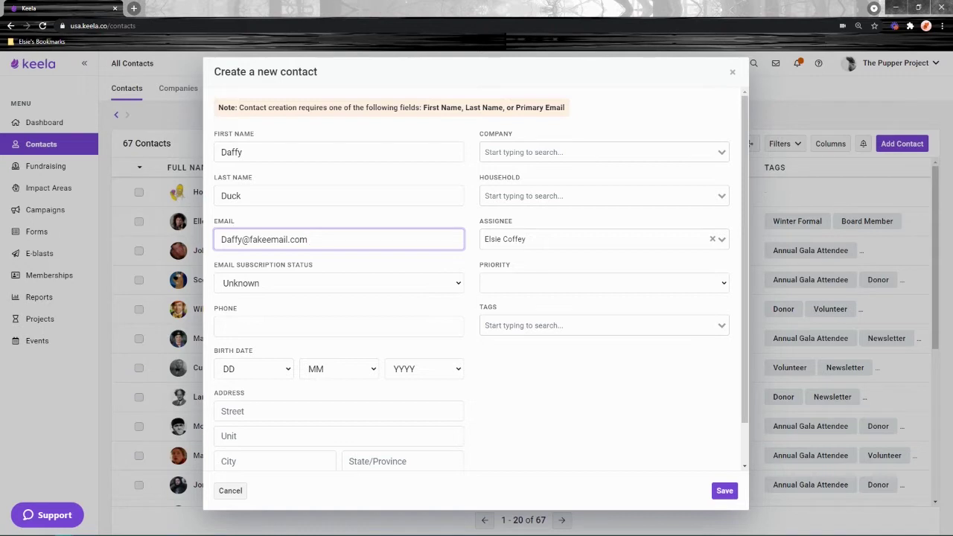
click(247, 292)
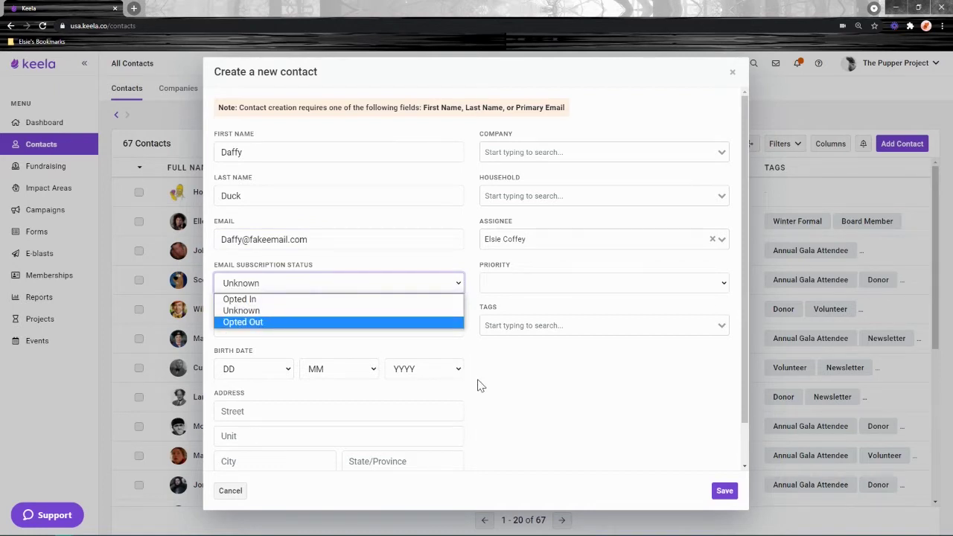
click(242, 300)
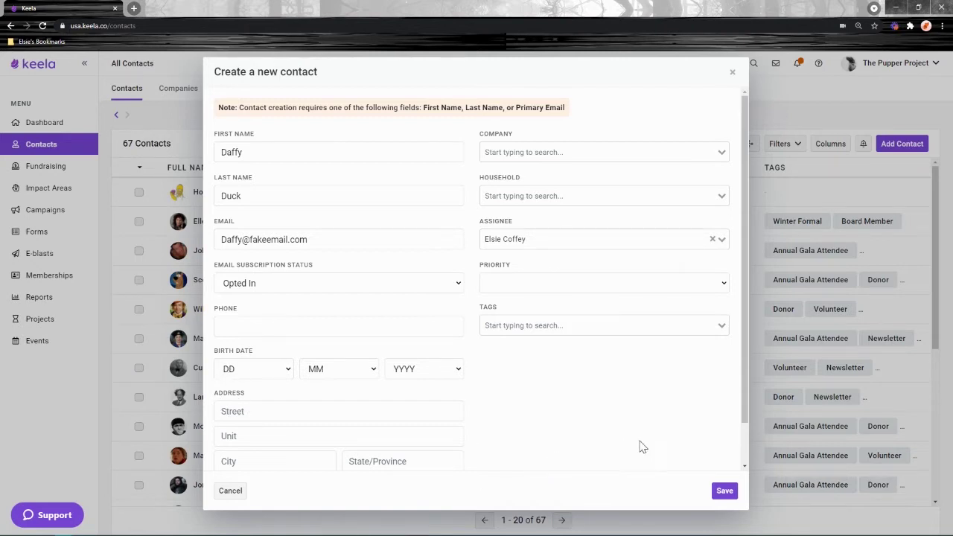
Step: Link the new contact to the company Mystery Inc
double_click(499, 135)
click(589, 394)
click(560, 151)
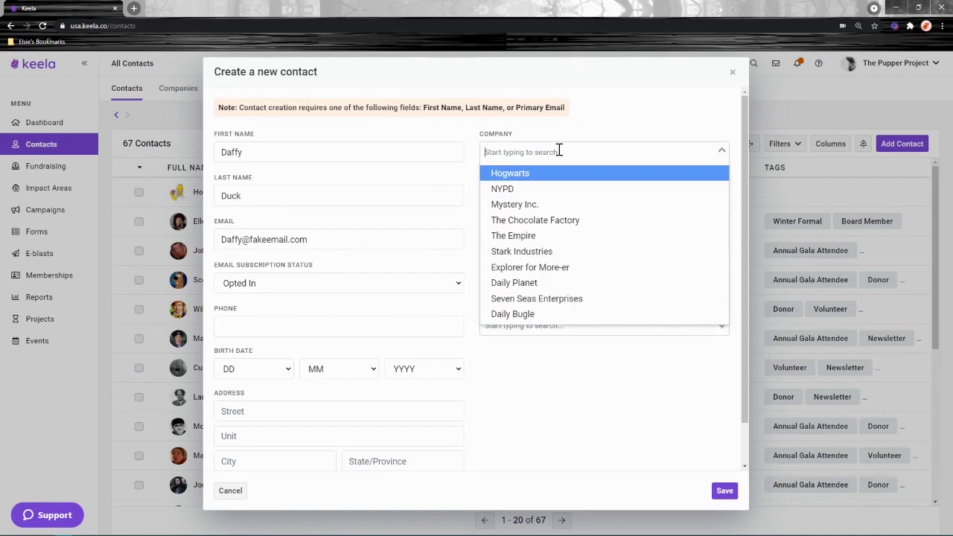
click(525, 202)
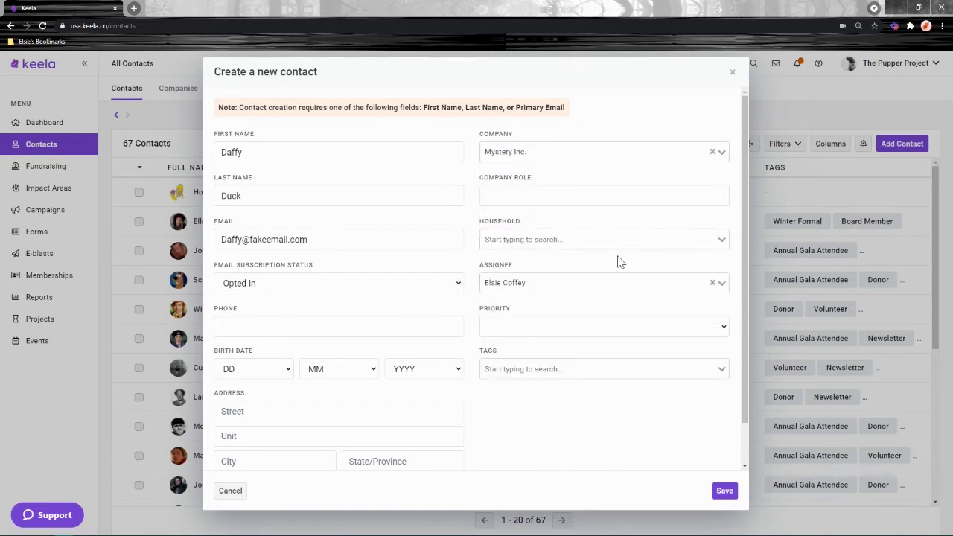
Step: Assign the new contact to the Gump household
drag(538, 221, 481, 230)
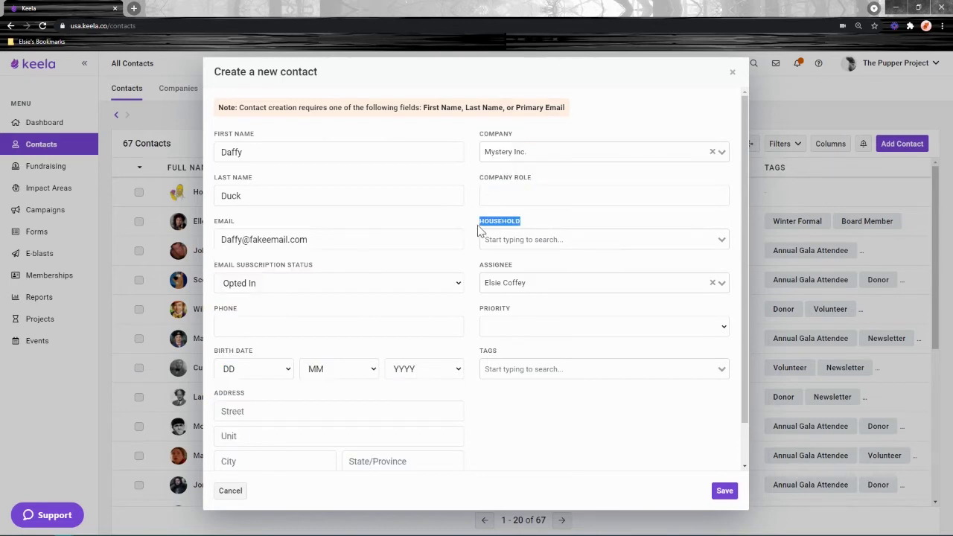
click(585, 438)
click(549, 239)
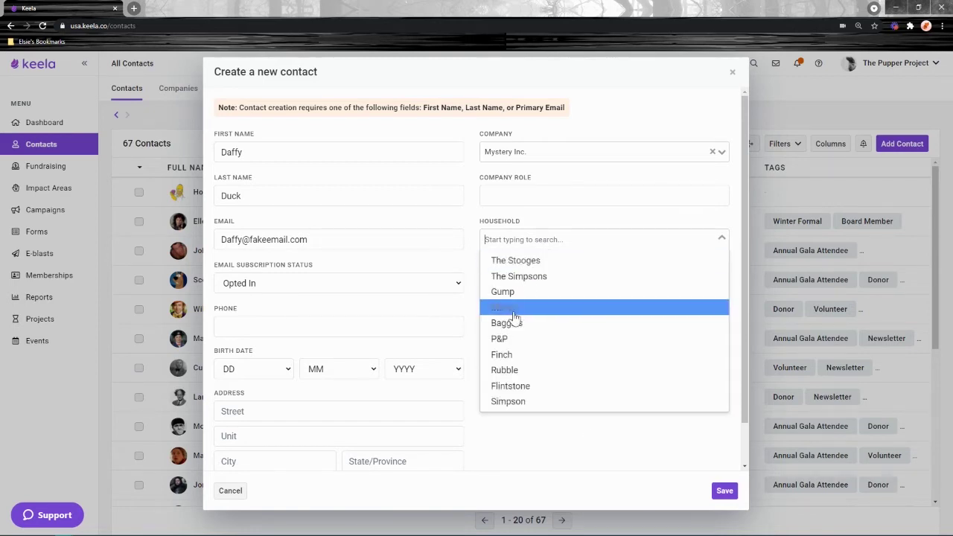
click(527, 292)
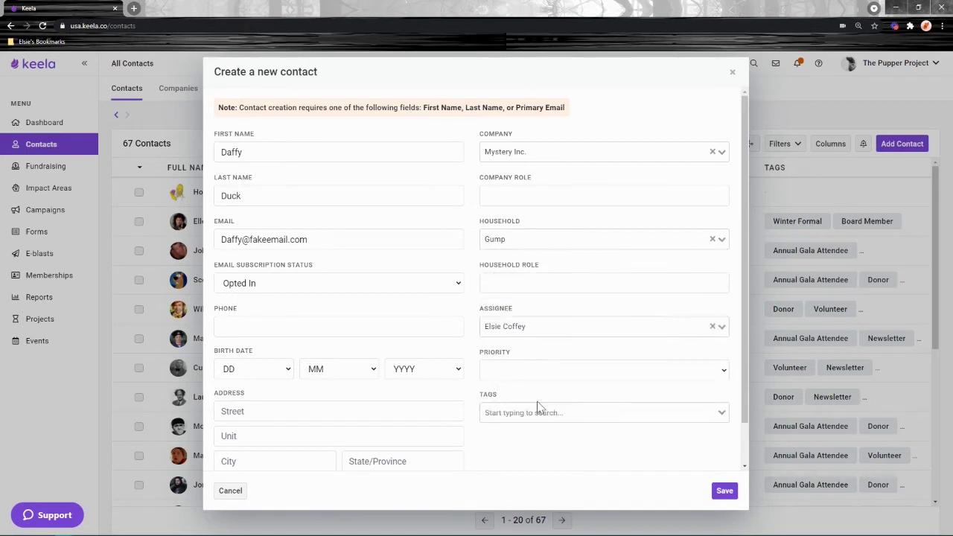
drag(521, 311, 482, 312)
click(544, 326)
click(571, 487)
Step: Set the new contact's priority to High
drag(506, 353, 479, 356)
click(512, 375)
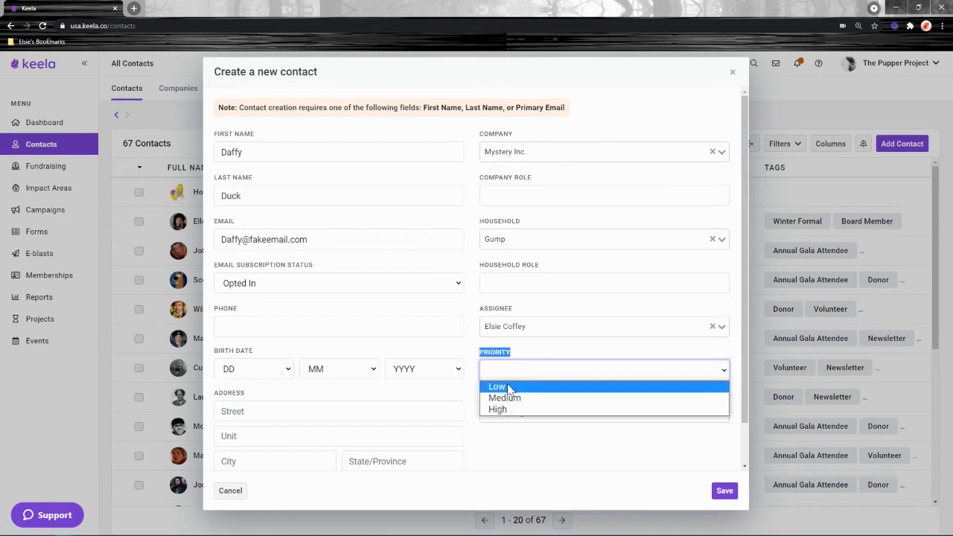
click(571, 463)
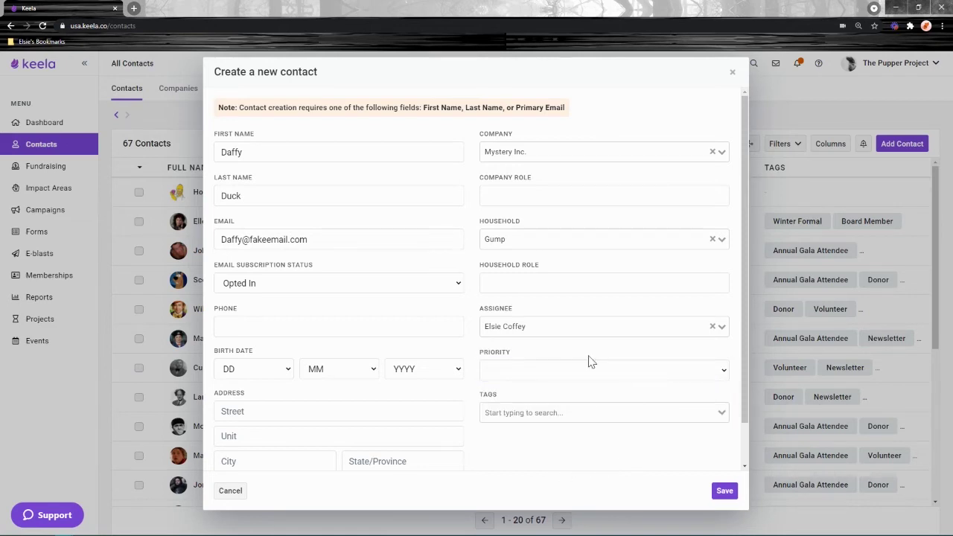
click(554, 378)
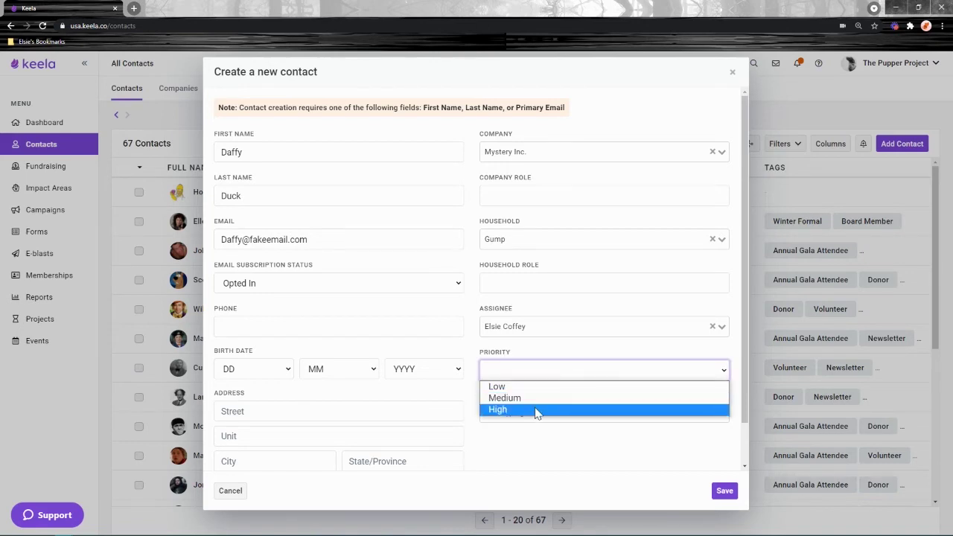
click(536, 411)
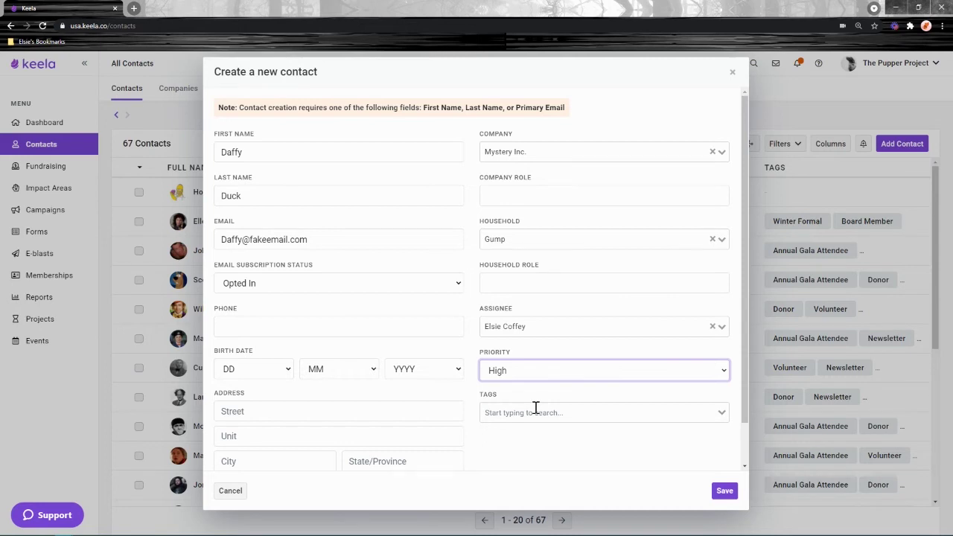
click(595, 464)
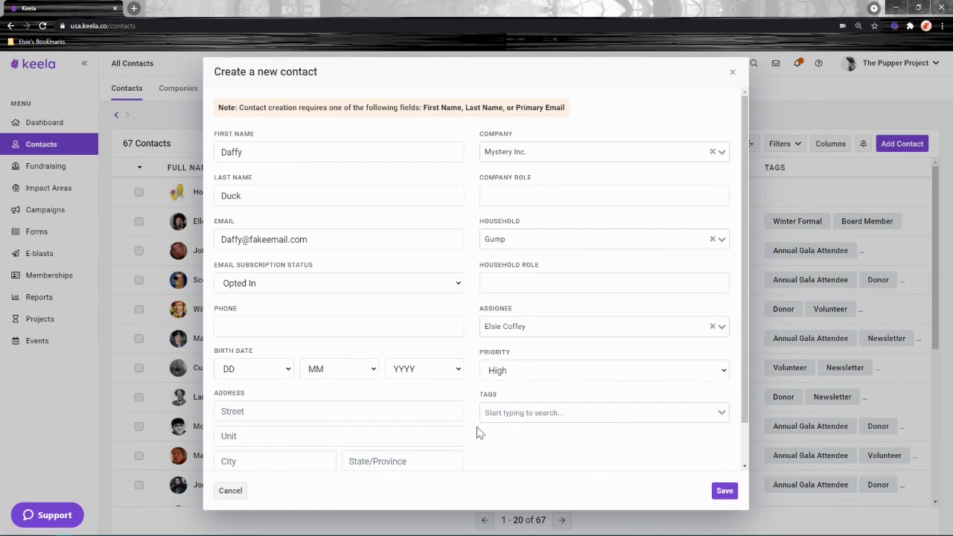
Step: Tag the new contact with Snail Mail Letter and Attended Winter Formal, and save the contact
double_click(484, 396)
click(543, 452)
click(563, 408)
click(548, 435)
click(591, 414)
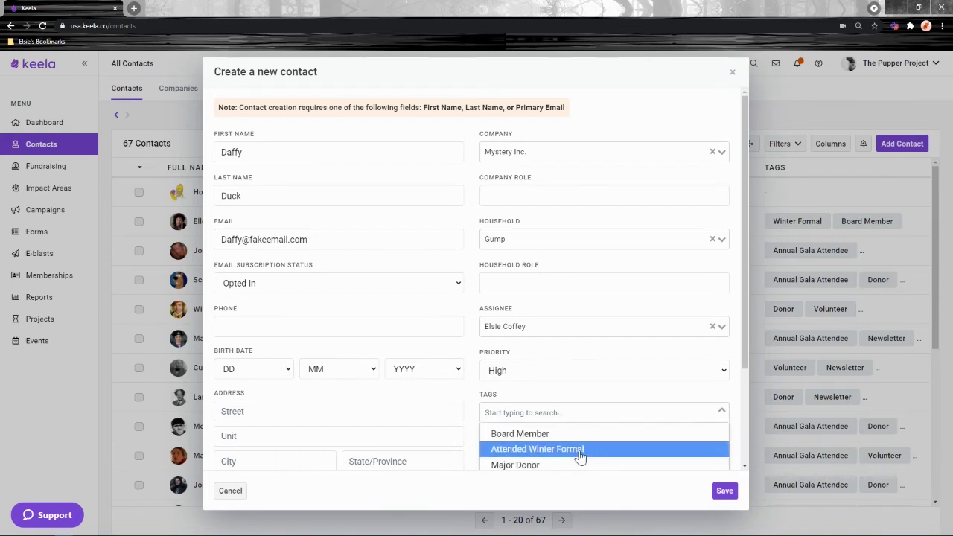
click(589, 449)
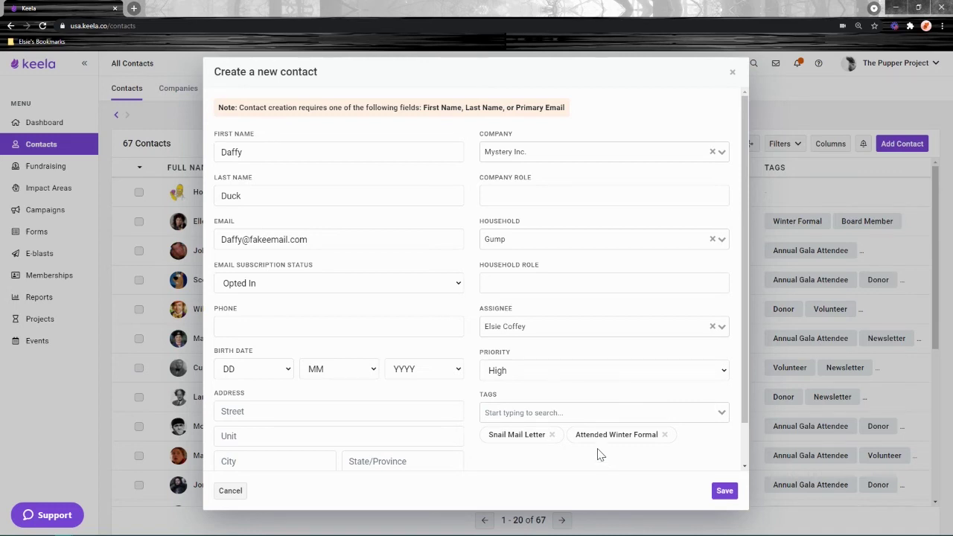
scroll(599, 454, down, 1)
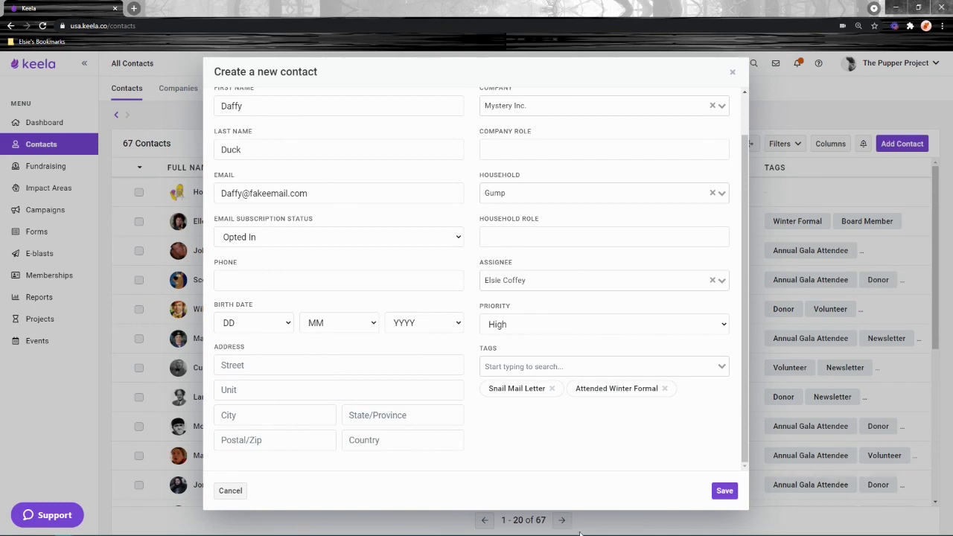
click(716, 491)
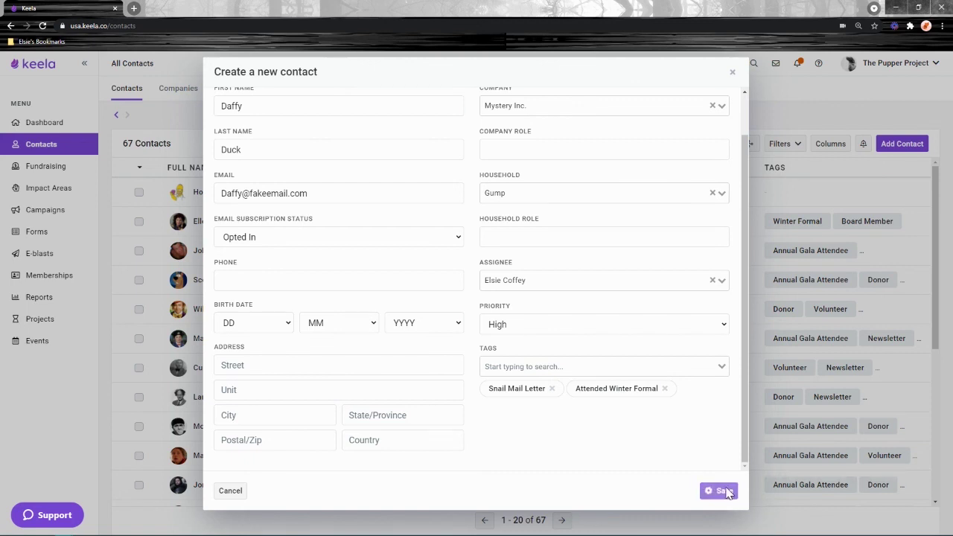